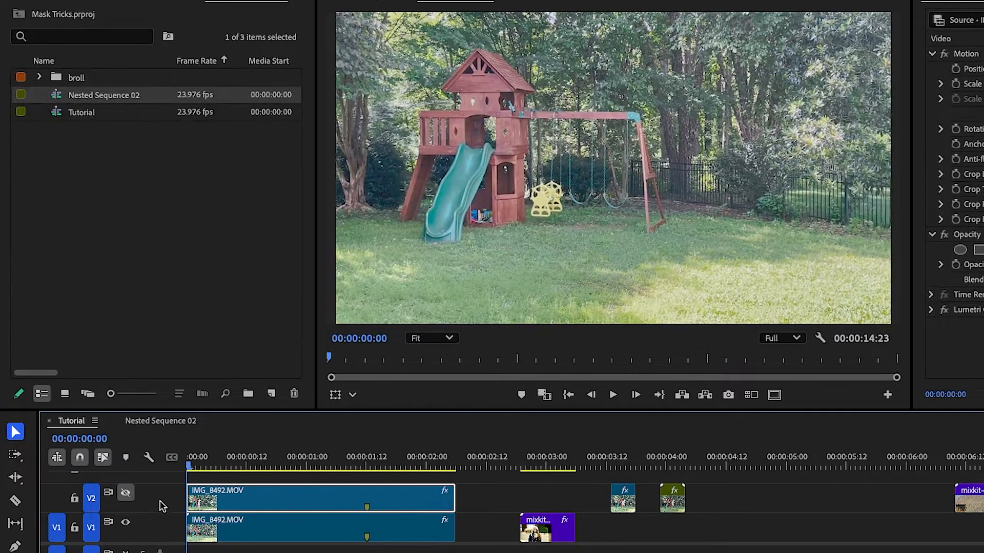
Step: Show track V2 and add a frame hold to the upper IMG_8492.MOV clip at 00:00:01:12
click(126, 494)
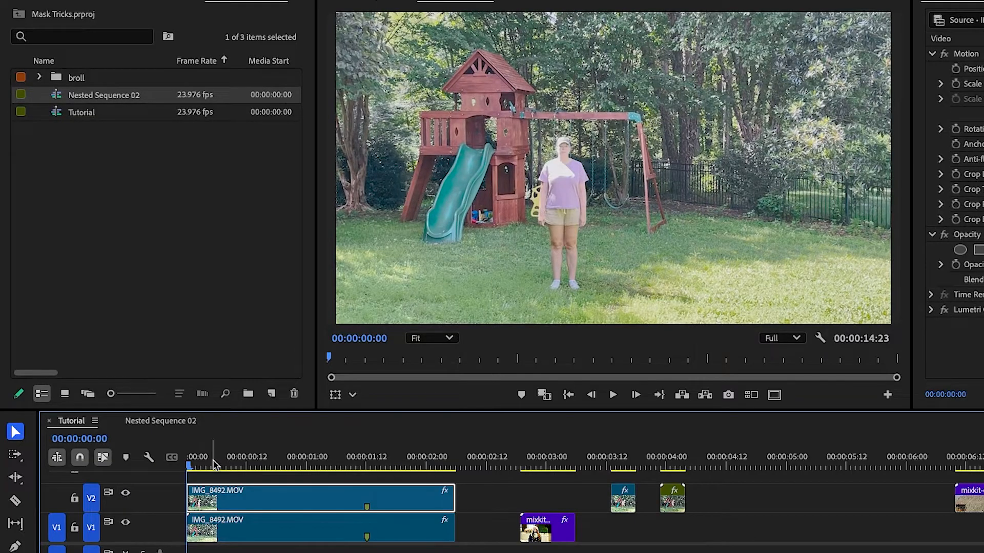
drag(192, 467, 368, 465)
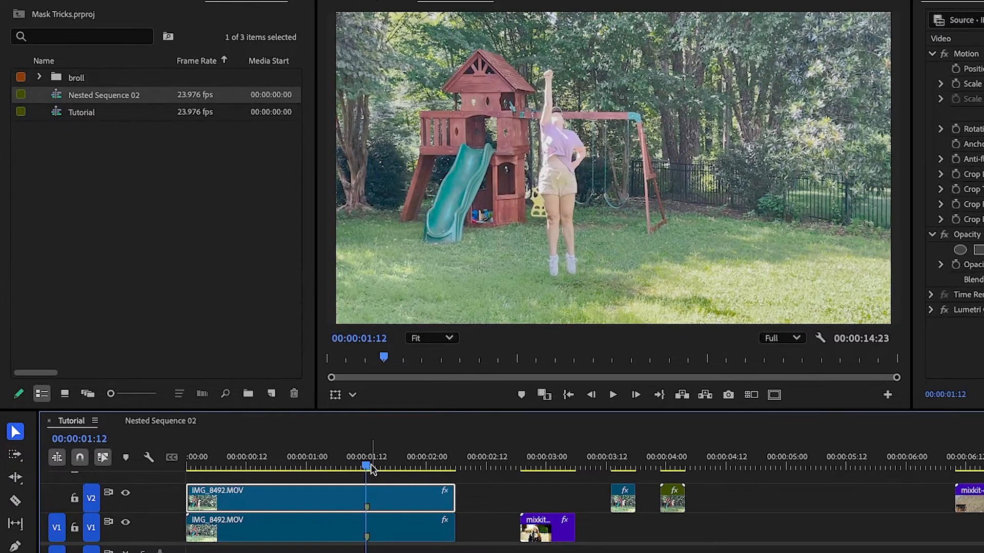
right_click(374, 496)
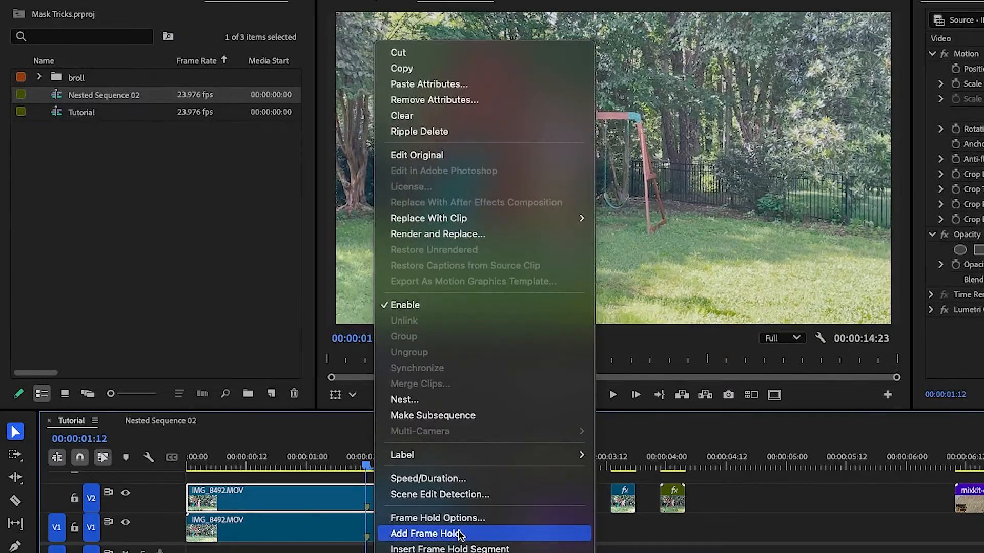
click(460, 534)
Step: Enable the Opacity effect on the short held-frame clip and display its Mask (1) outline at 00:00:01:15
mouse_move(367, 466)
mouse_down()
mouse_move(384, 468)
mouse_move(352, 464)
mouse_move(382, 466)
mouse_up()
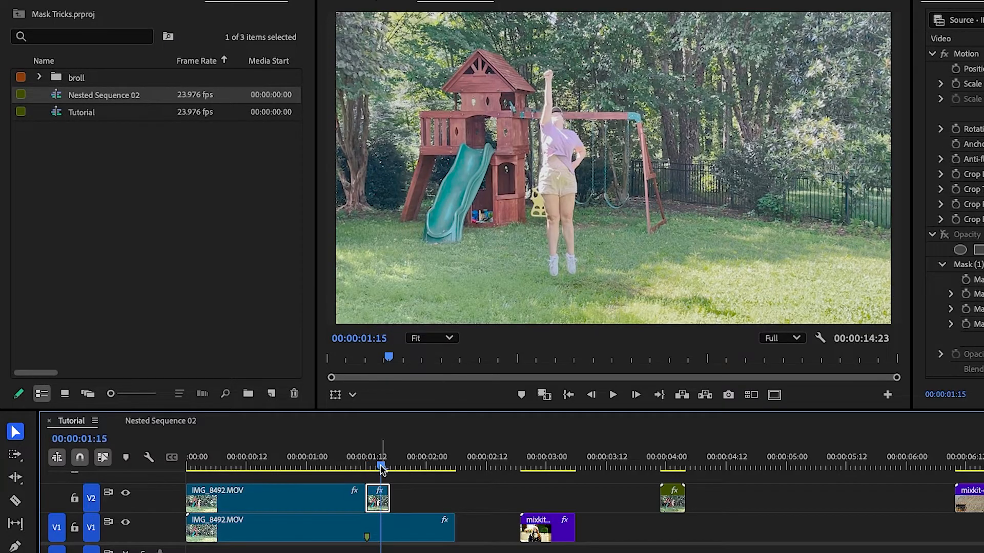
click(944, 234)
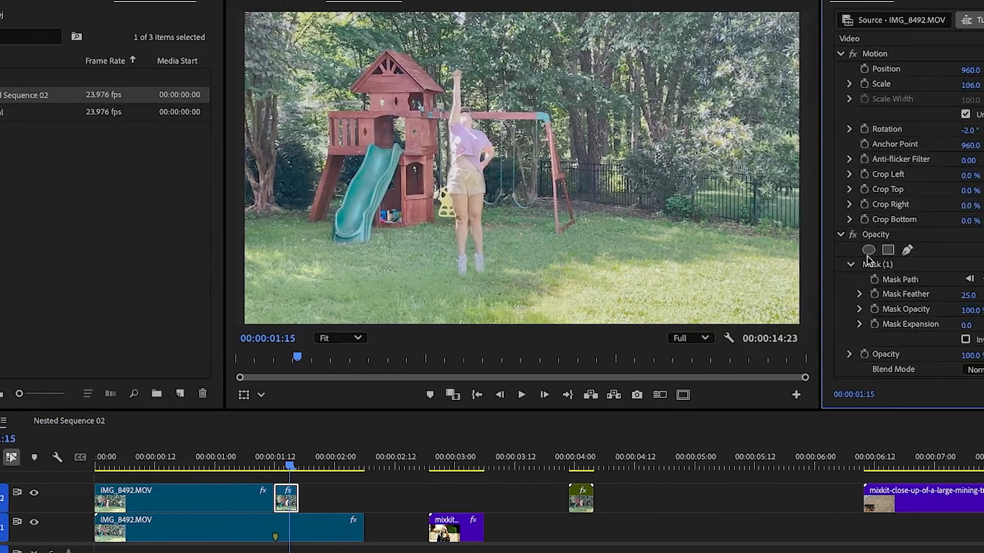
click(952, 265)
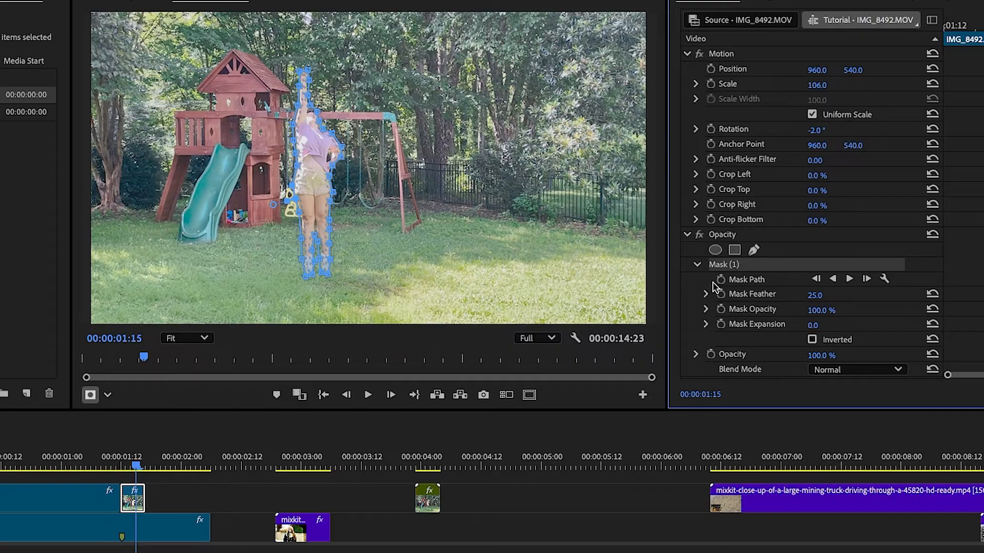
Step: Nest the masked held-frame clip on track V2
click(132, 501)
right_click(132, 501)
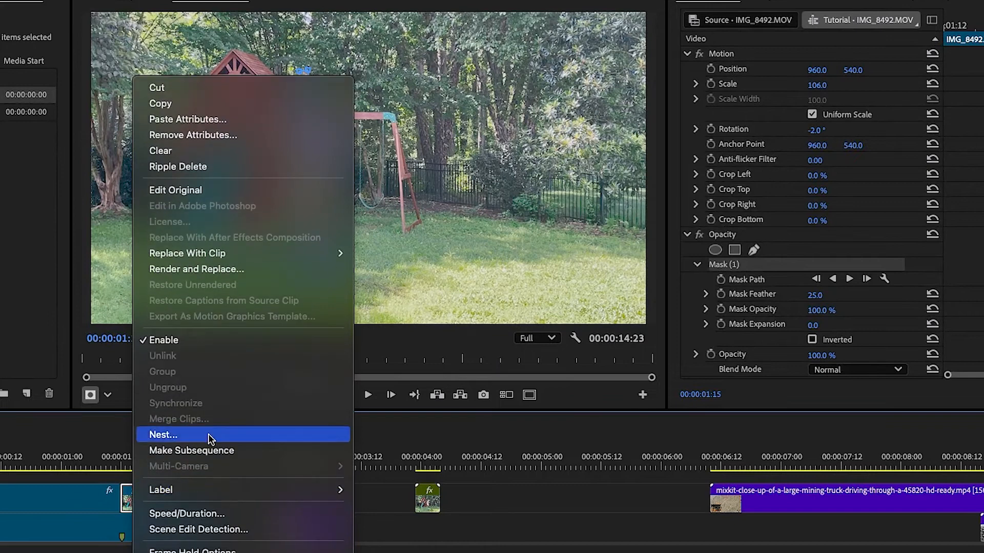
click(211, 435)
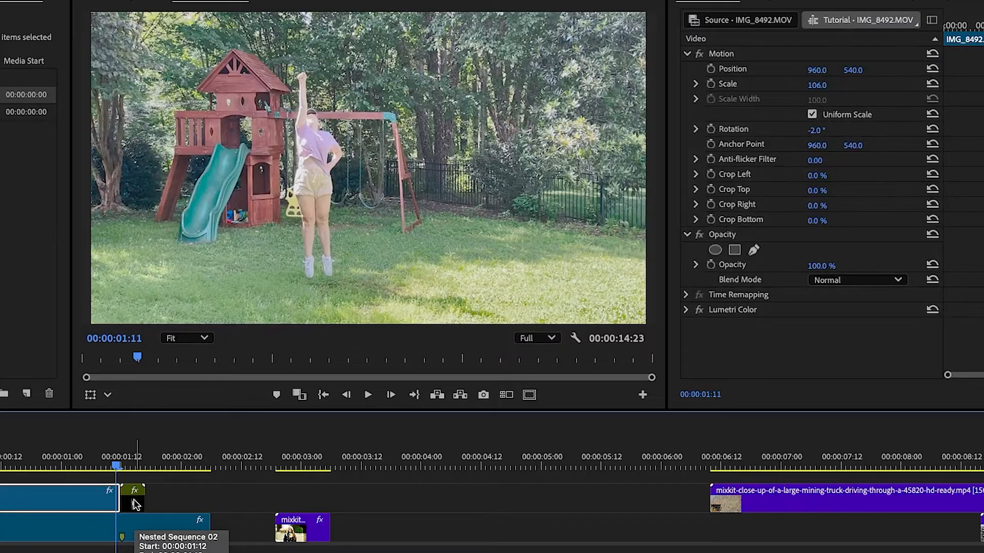
Step: Examine the nested clip's Transform settings and scrub through its Position animation between 00:00:01:13 and 00:00:01:14
click(134, 505)
click(741, 311)
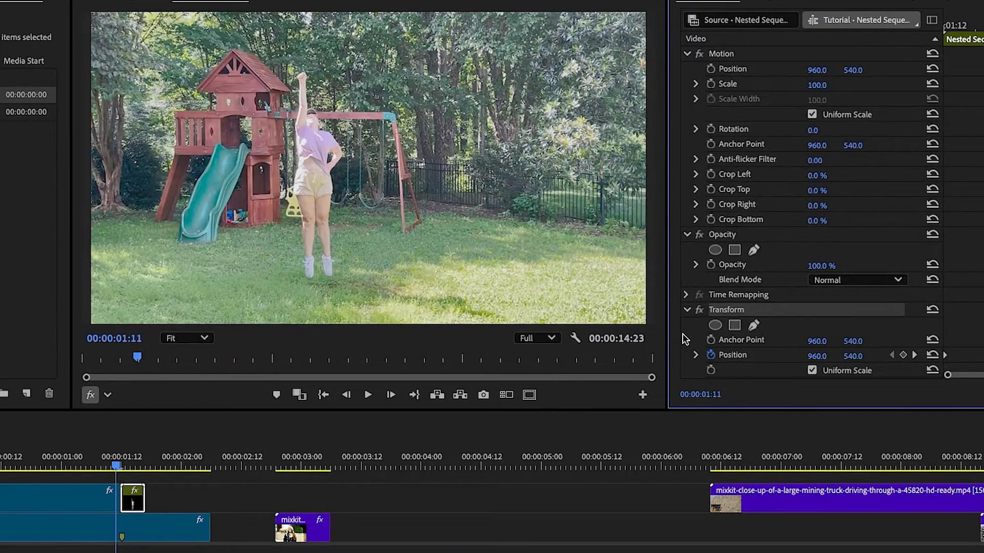
scroll(685, 338, down, 5)
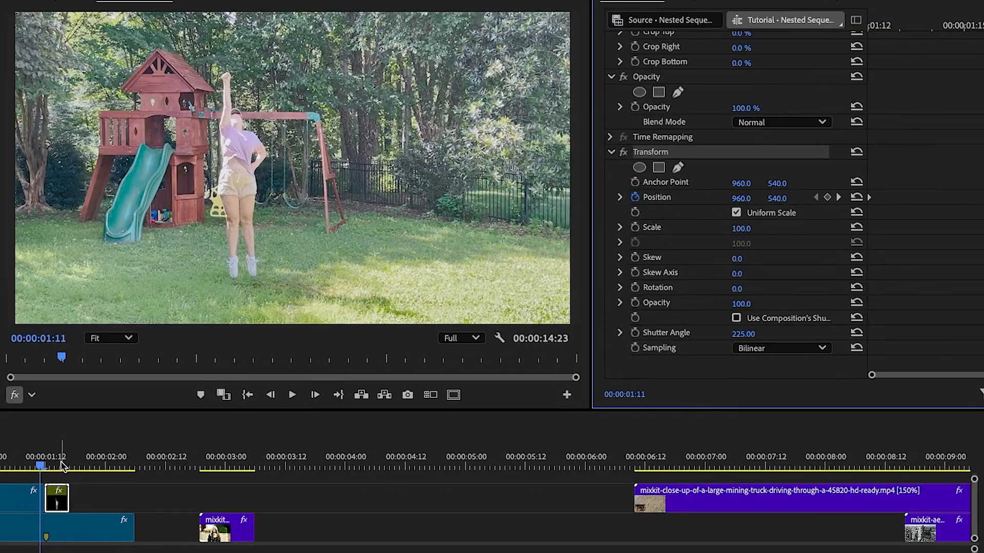
click(152, 466)
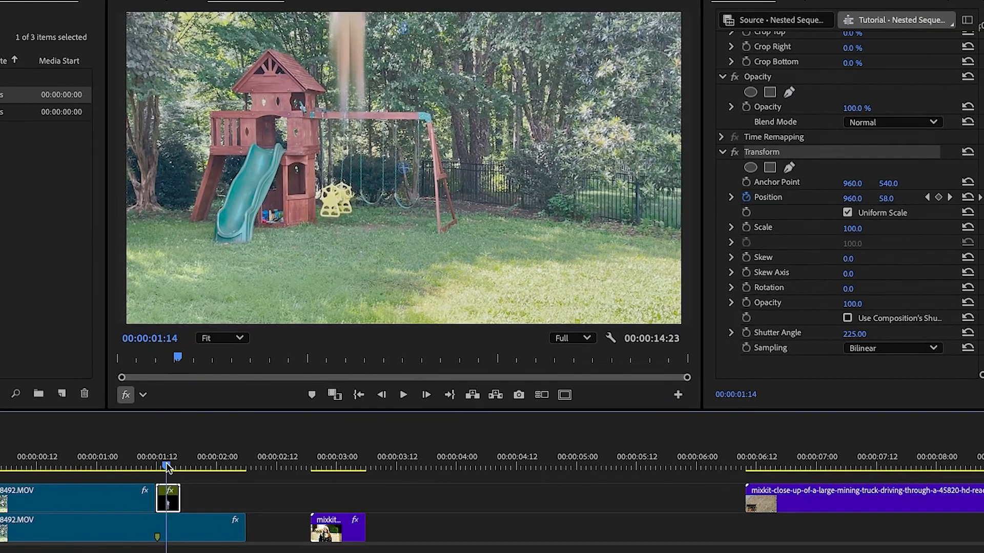
drag(166, 466, 162, 467)
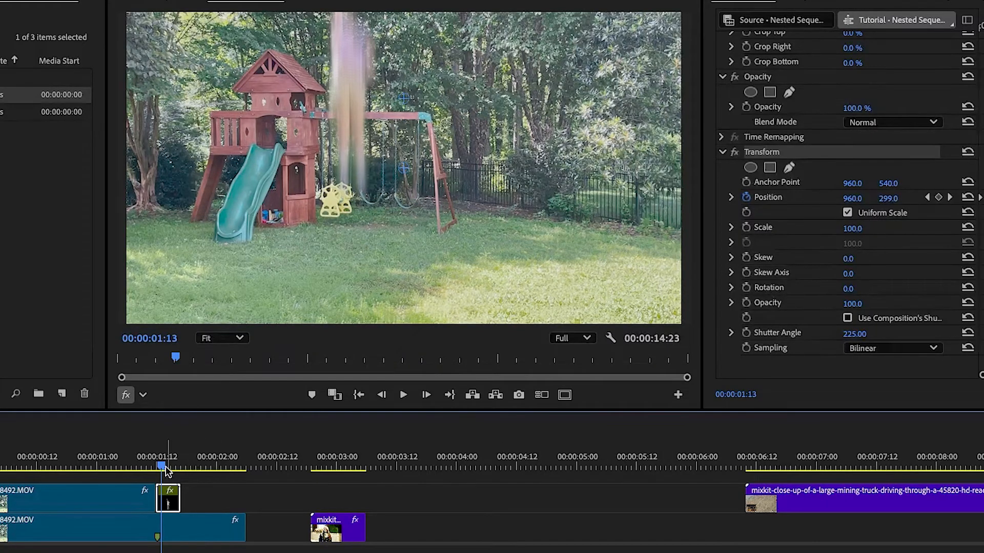
Step: Play the sequence from the beginning to preview the jump-and-fly-away effect
key(Home)
key(space)
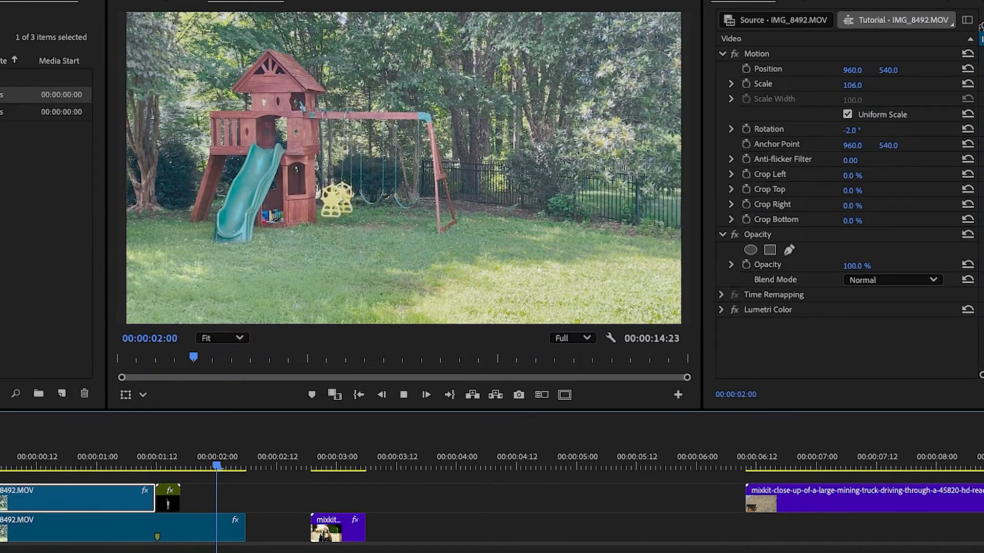
key(space)
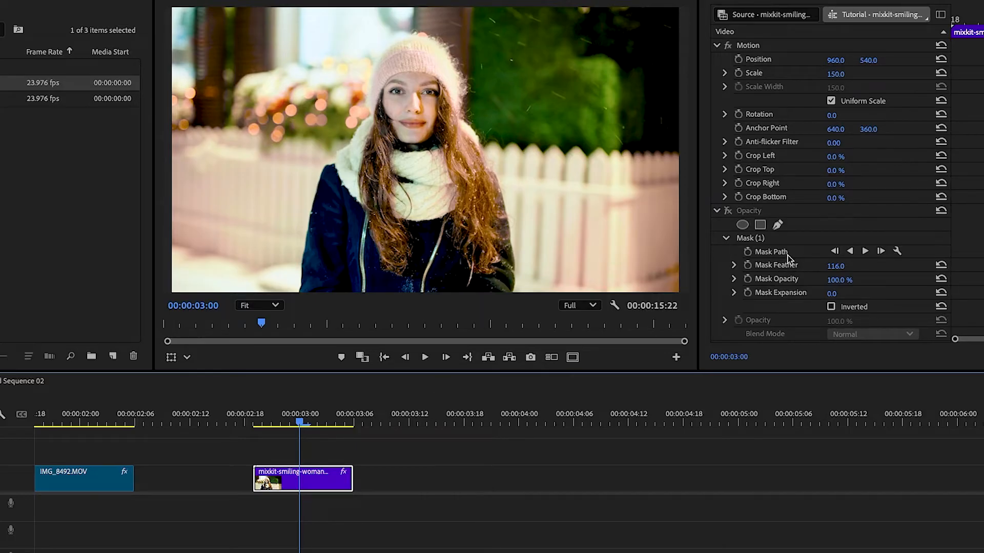
Step: Turn the Lumetri Color effect on the smiling-woman clip off and back on to compare the colours
scroll(717, 261, down, 5)
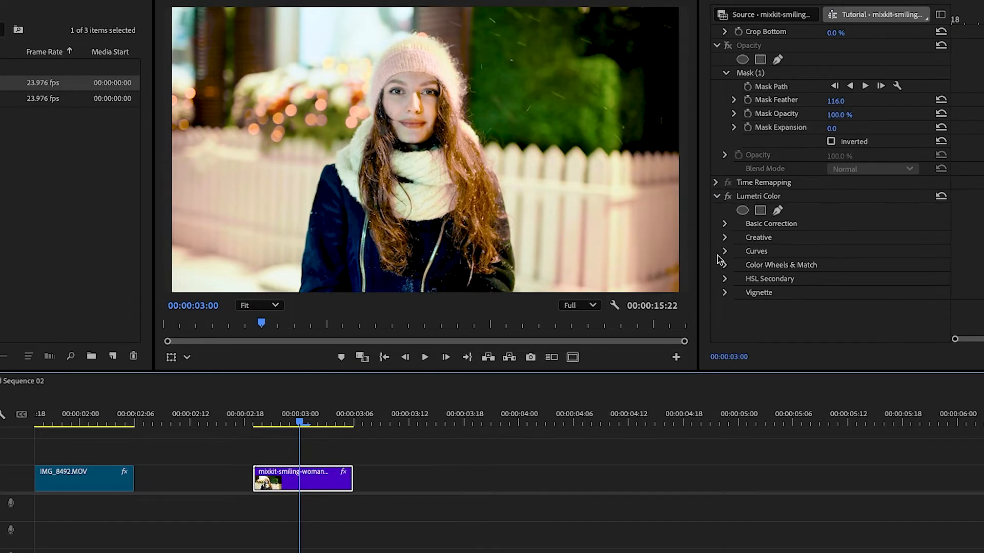
click(727, 198)
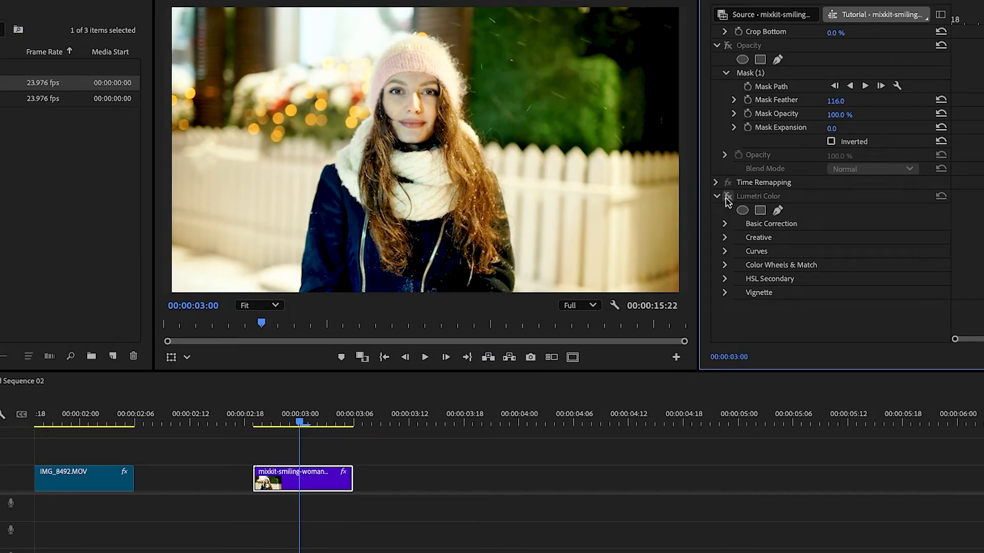
click(727, 198)
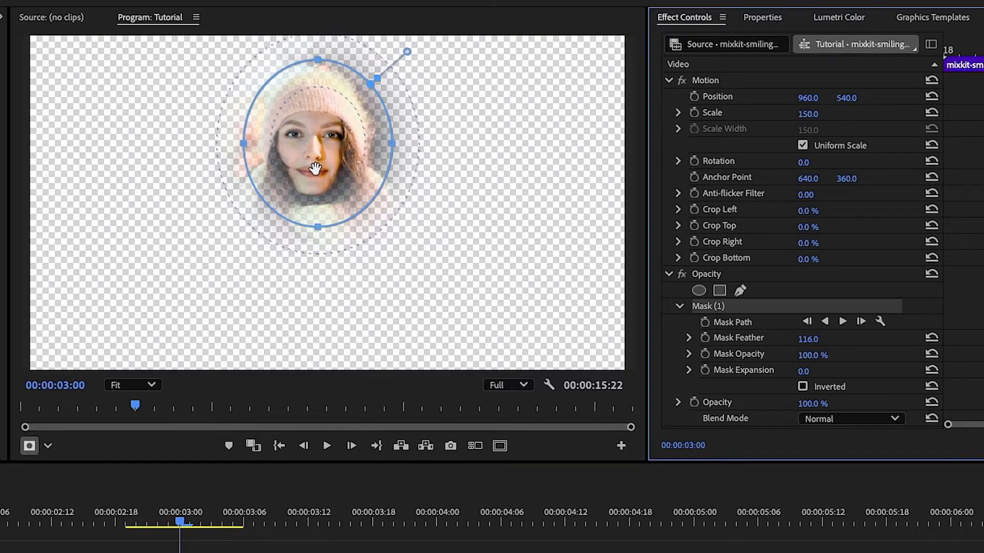
Step: Disable the Opacity effect on the smiling-woman clip so its elliptical mask is bypassed
scroll(679, 350, down, 4)
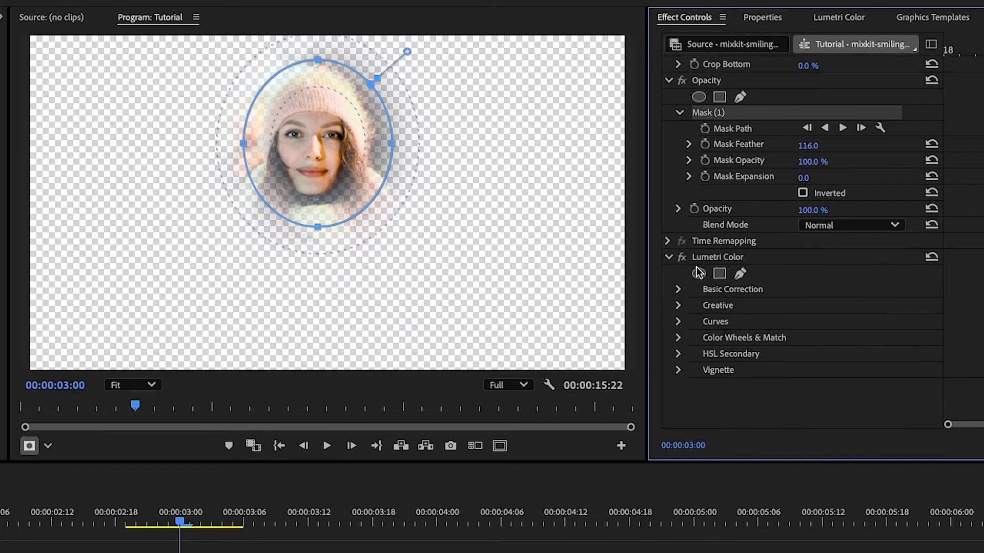
scroll(686, 200, up, 4)
click(681, 274)
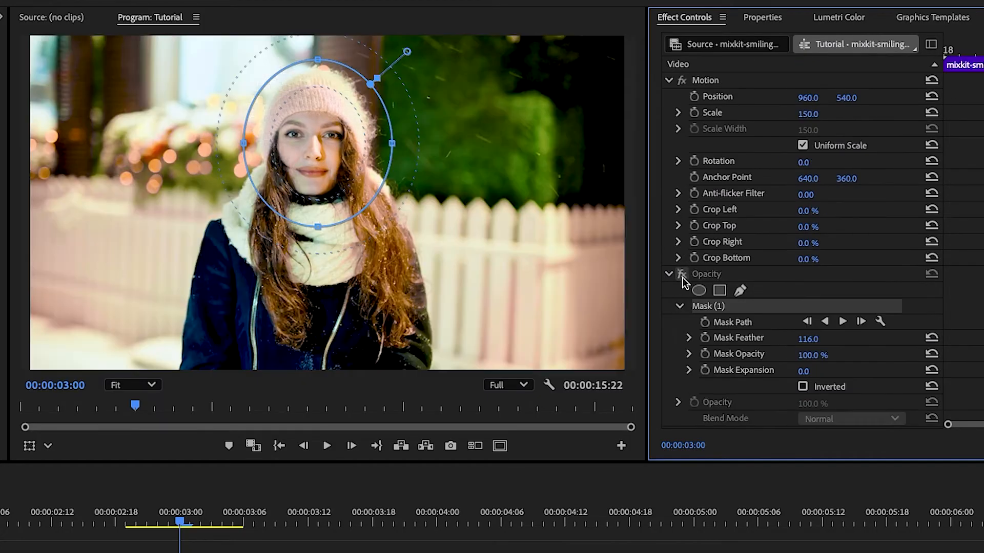
click(681, 331)
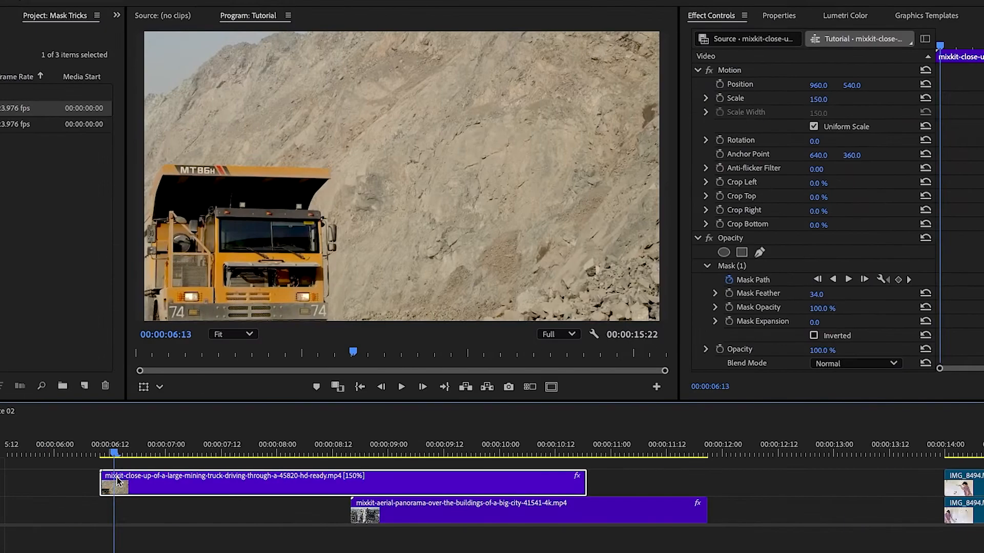
Step: Preview the mining-truck clip and the aerial city clip beneath it, ending at 00:00:10:21
key(space)
key(space)
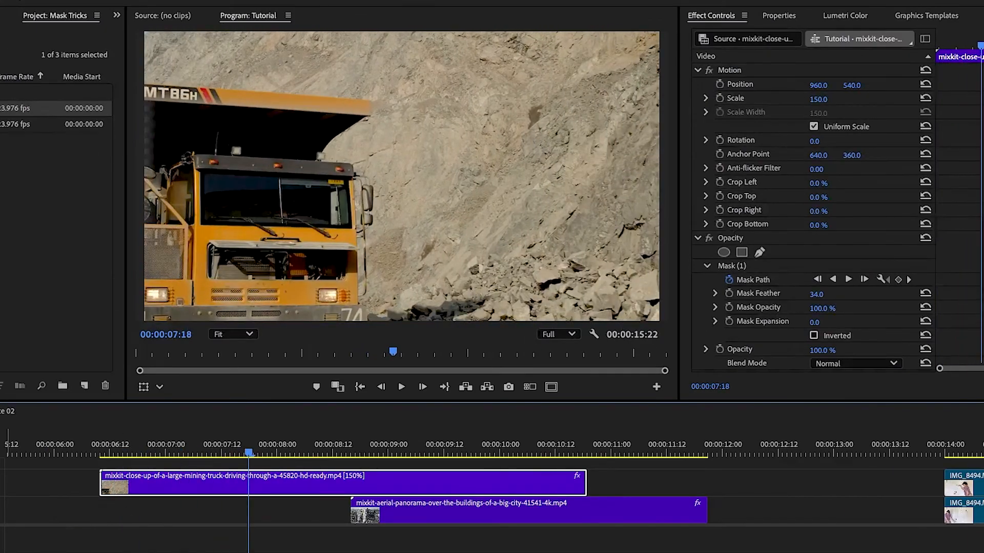
drag(250, 453, 346, 450)
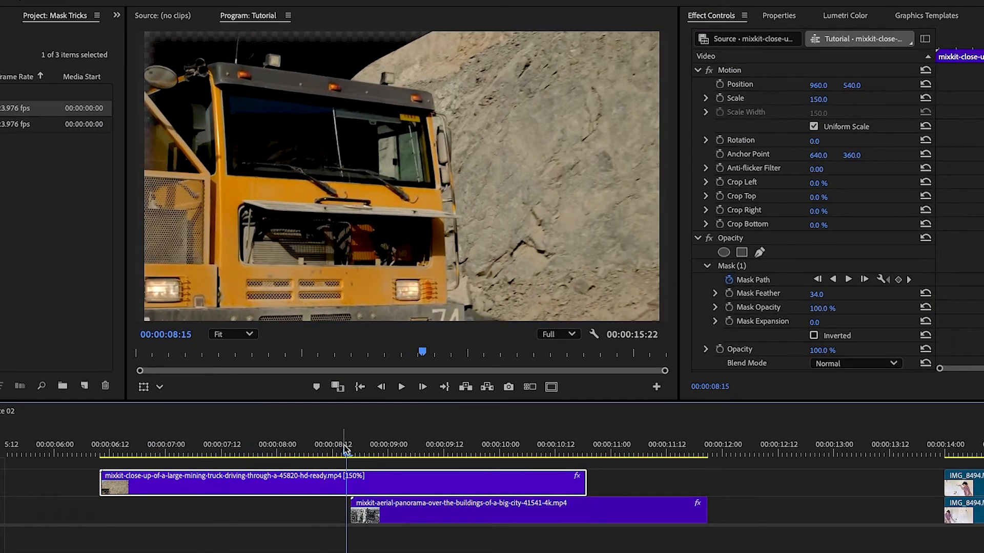
click(597, 451)
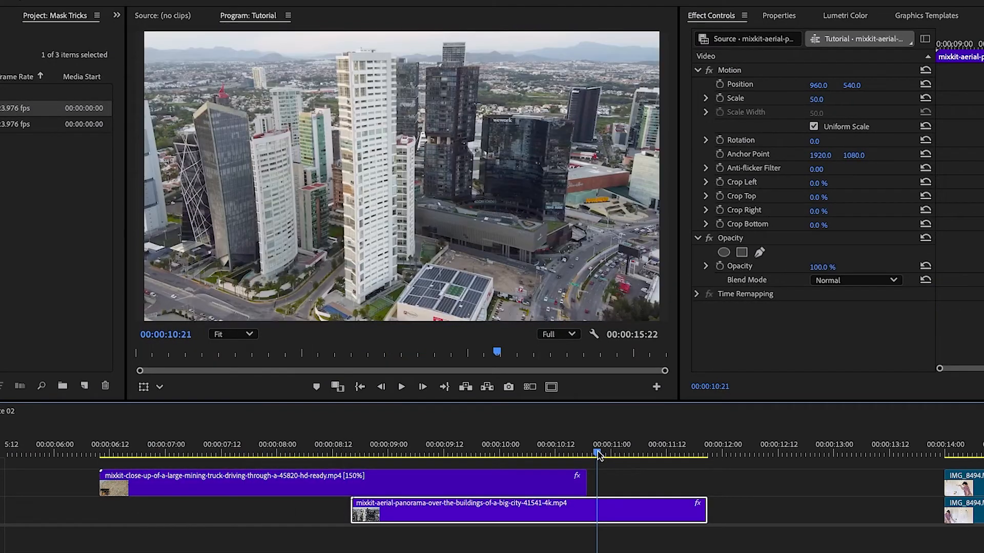
Step: Display the truck clip's Mask (1) and scrub through its animated path to the end of the clip
drag(603, 454, 439, 456)
click(736, 269)
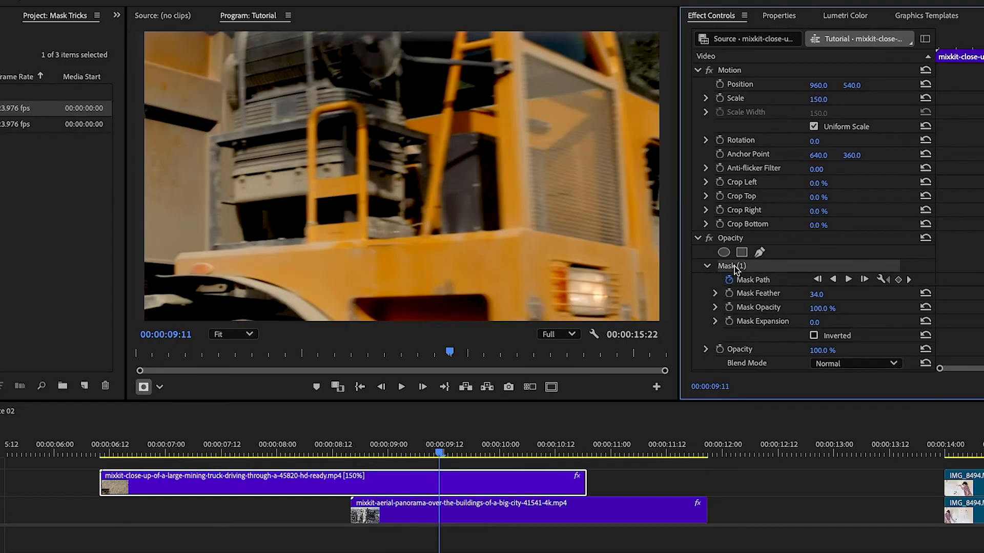
drag(440, 454, 530, 443)
drag(533, 442, 541, 441)
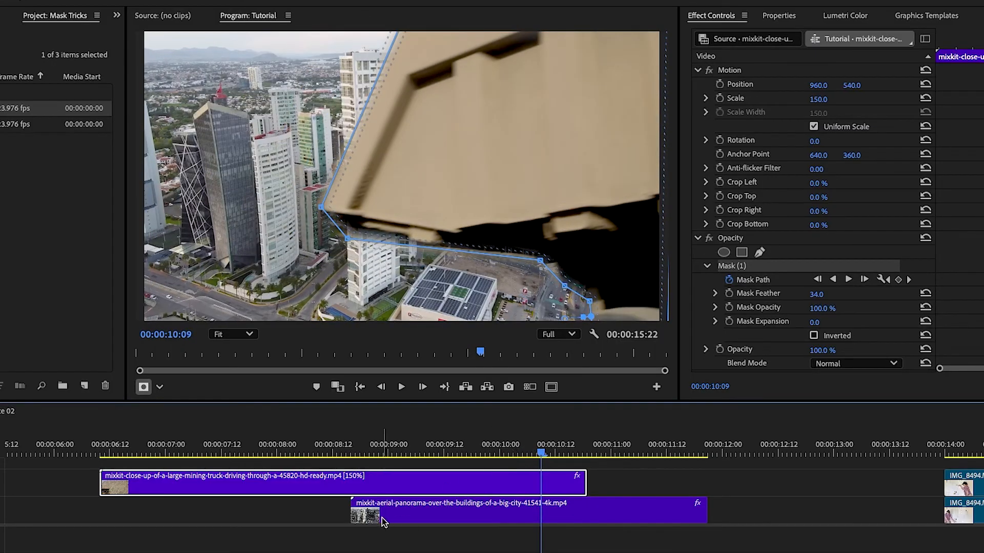
drag(541, 452, 589, 453)
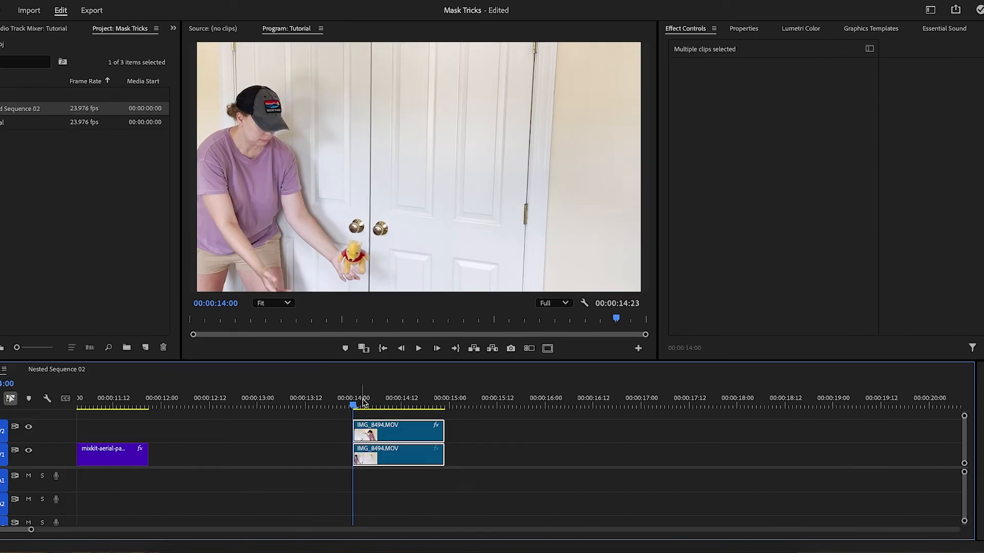
Step: Scrub the stacked IMG_8494.MOV clips from 00:00:14:00 to 00:00:14:21 and deselect both clips
drag(354, 408, 438, 401)
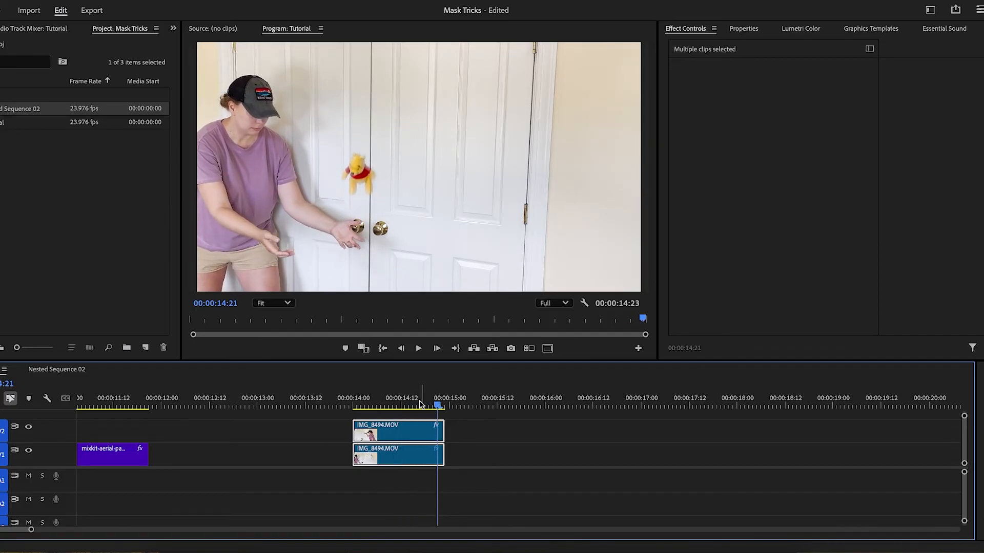
click(333, 430)
click(334, 432)
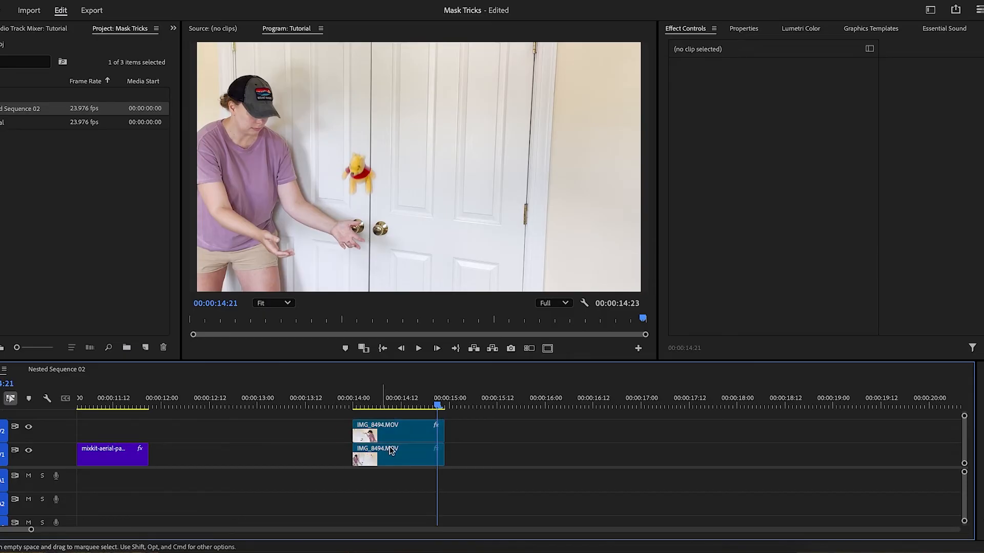
Step: Hide track V2 to review the lower IMG_8494.MOV clip alone around 00:00:14:10, and show the track again
click(28, 426)
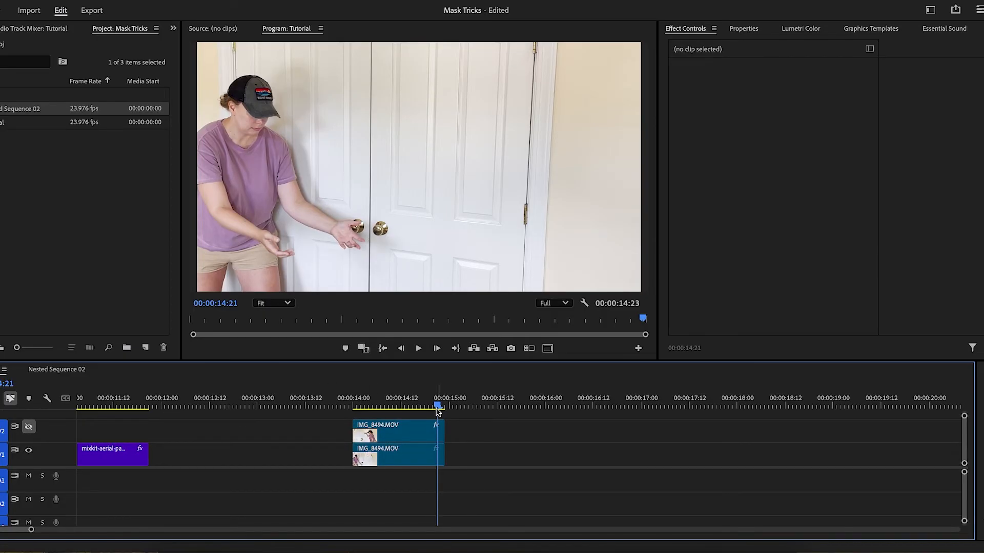
drag(437, 408, 393, 417)
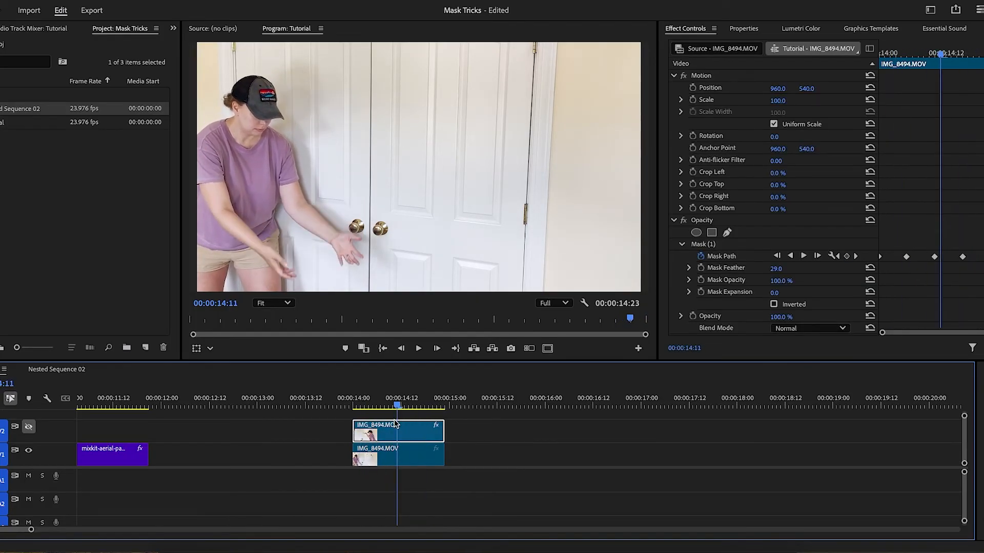
click(29, 427)
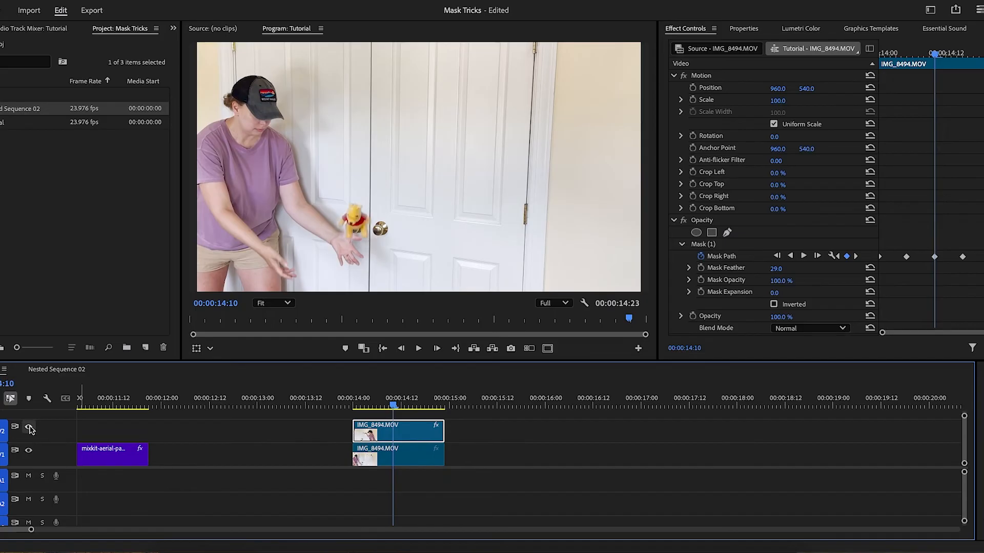
Step: Turn the upper IMG_8494.MOV clip's Opacity effect off and back on to compare unmasked and masked footage up to 00:00:14:12
click(684, 220)
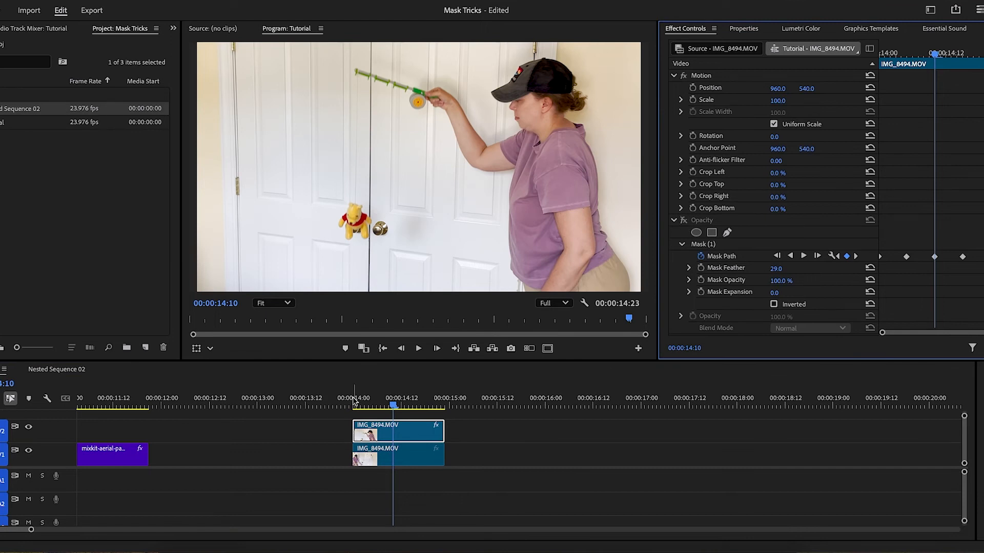
mouse_move(393, 404)
mouse_down()
mouse_move(359, 407)
mouse_move(433, 400)
mouse_move(401, 404)
mouse_up()
click(686, 221)
click(684, 220)
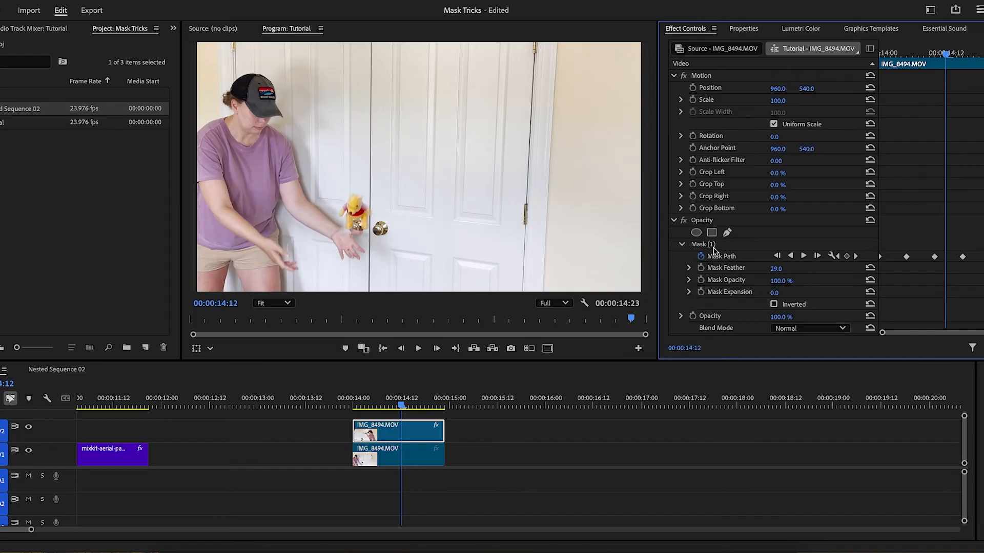
Step: Display Mask (1) around the plush toy, scrub its animated path to 00:00:14:21, and deselect the mask
click(712, 246)
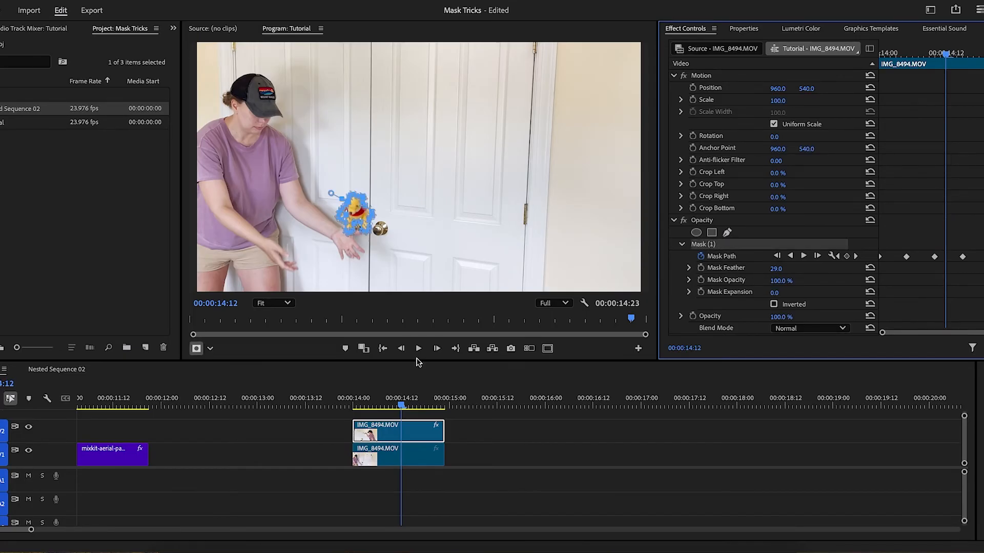
drag(401, 407, 438, 408)
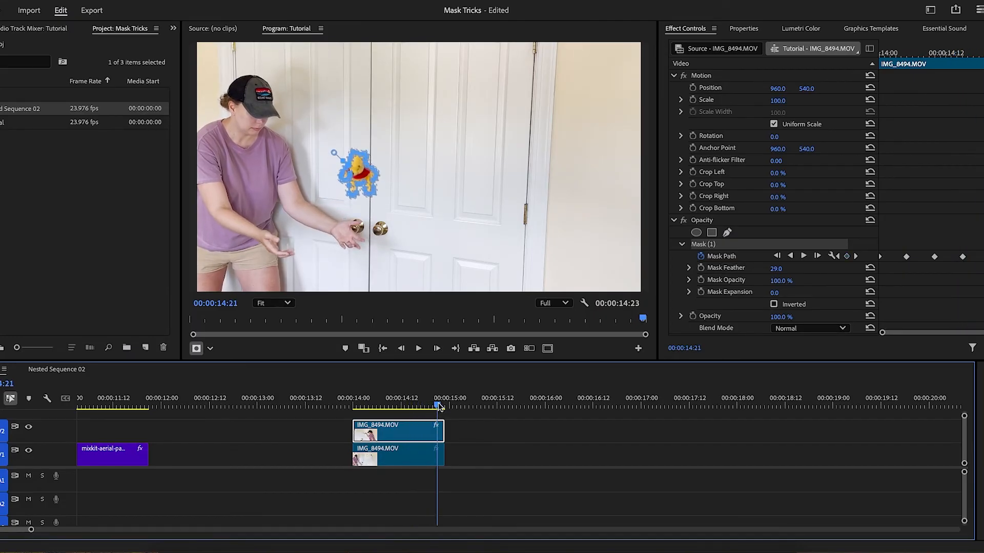
click(679, 240)
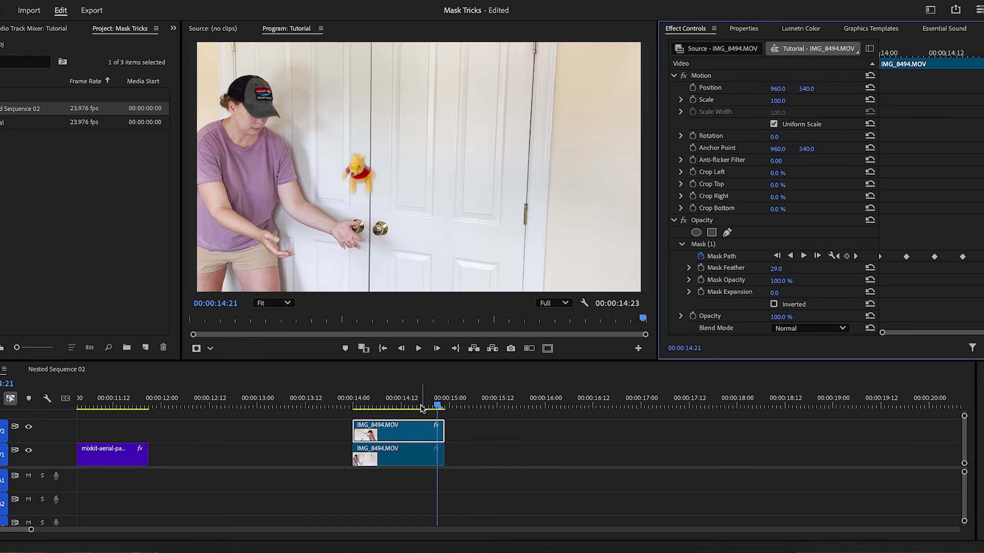